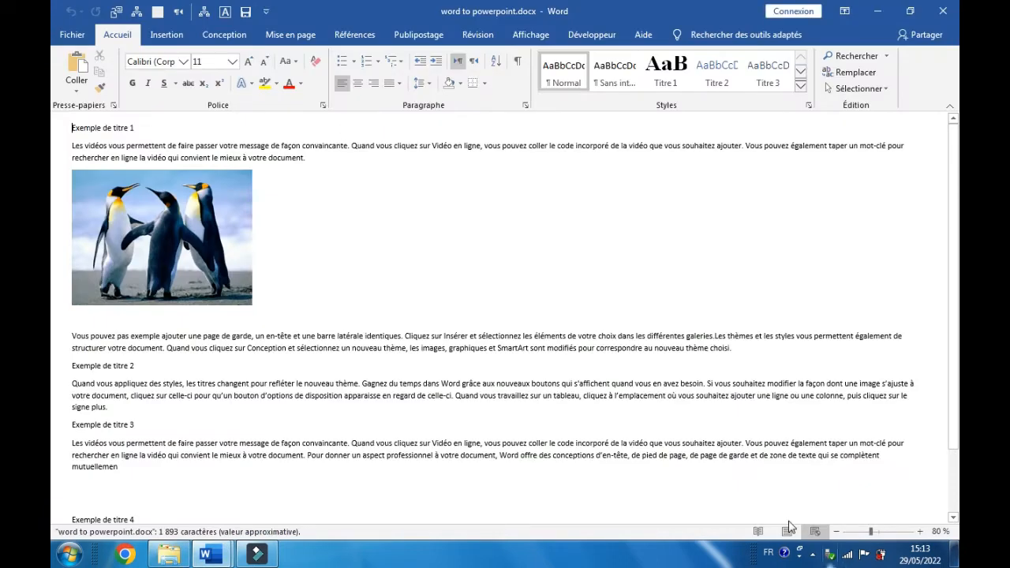
Switch the document to print layout view and look over its example titles and the text beneath them.
left_click(788, 533)
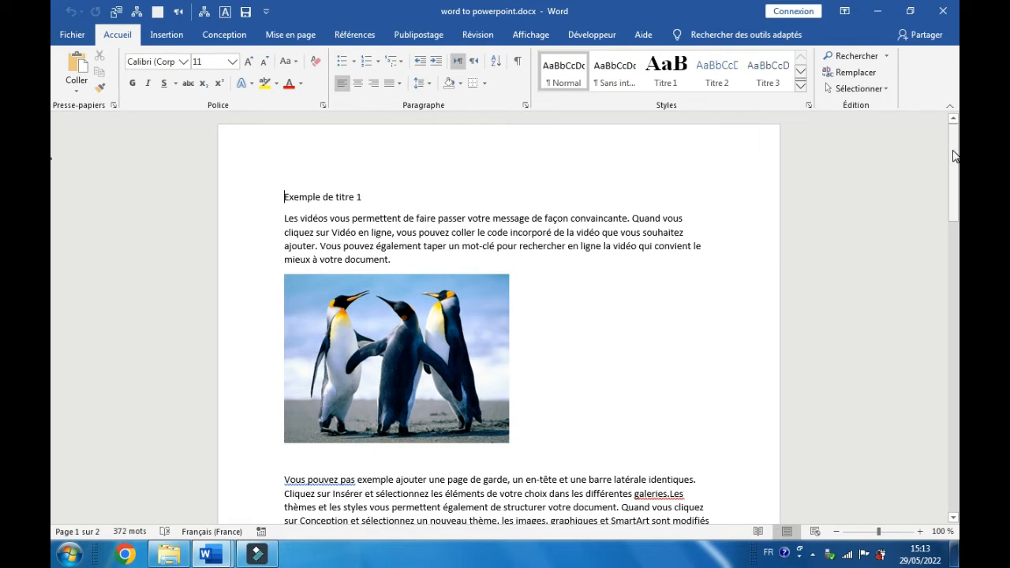
left_click_drag(285, 197, 325, 359)
left_click(359, 185)
left_click(368, 198)
mouse_move(953, 144)
left_mouse_down()
mouse_move(955, 296)
mouse_move(954, 142)
left_mouse_up()
left_click_drag(375, 197, 288, 202)
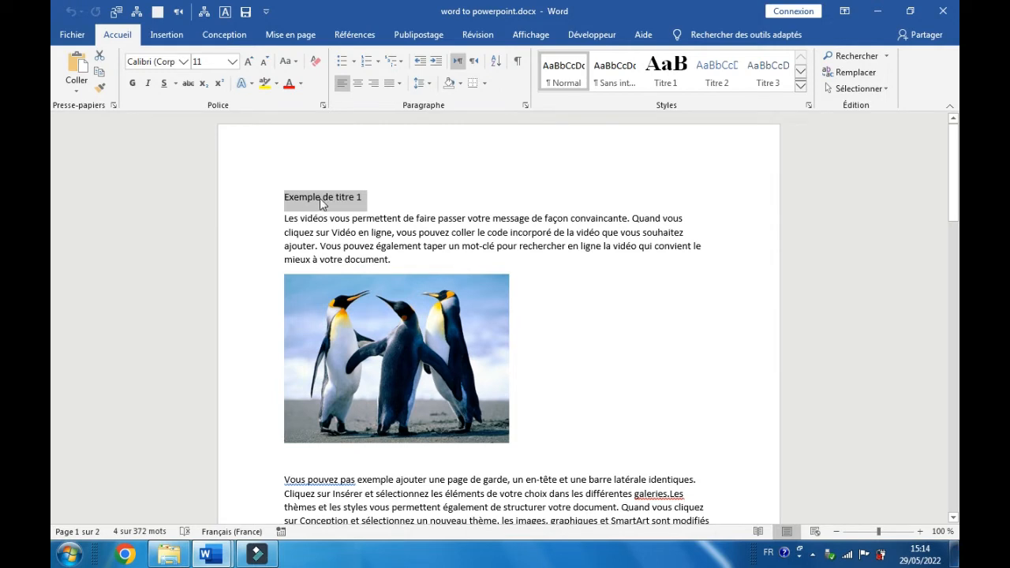
left_click_drag(953, 164, 953, 208)
left_click(365, 363)
left_click(365, 472)
left_click_drag(953, 237, 956, 168)
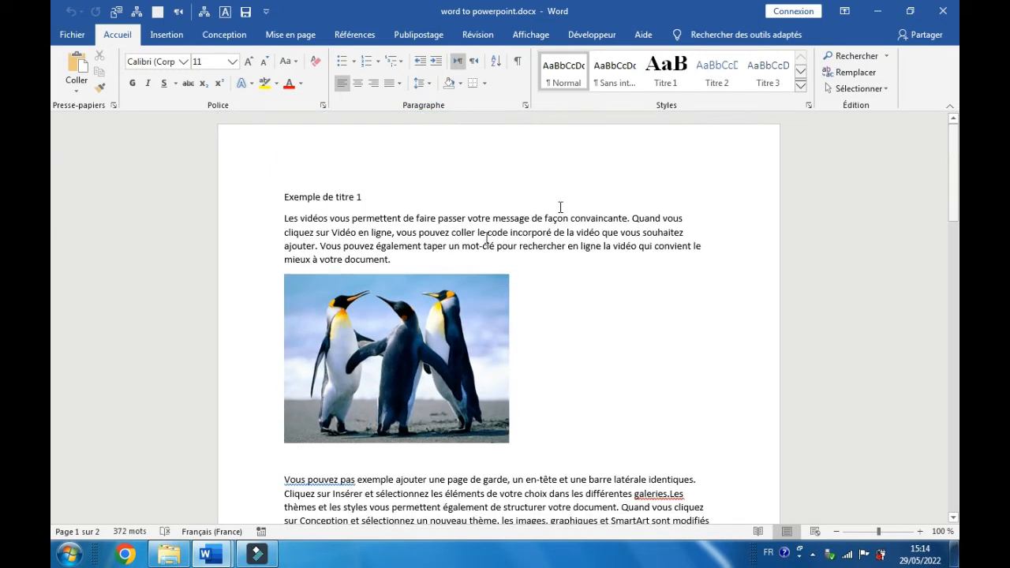
Apply the Titre 1 style to the four title lines, from "Exemple de titre 1" to "Exemple de titre 4".
left_click_drag(364, 196, 300, 200)
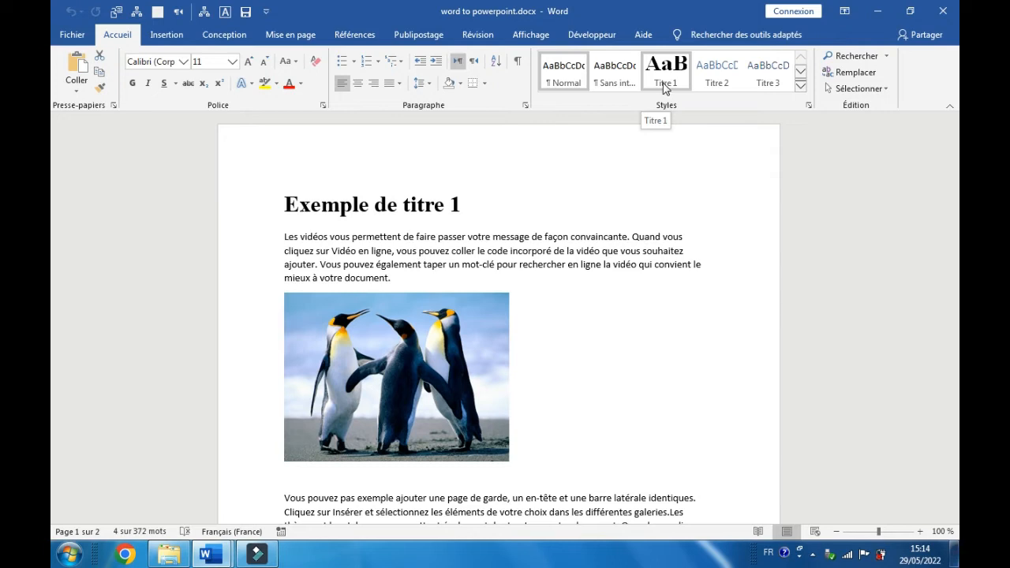
left_click(665, 82)
left_click(955, 206)
left_click_drag(955, 207, 955, 254)
left_click_drag(368, 358, 282, 360)
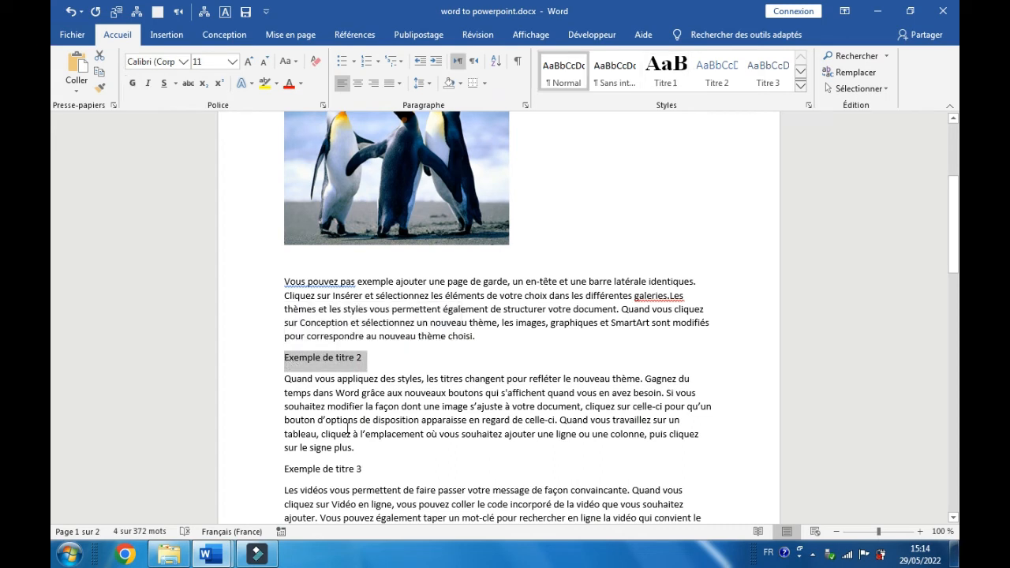
left_click_drag(366, 471, 300, 472)
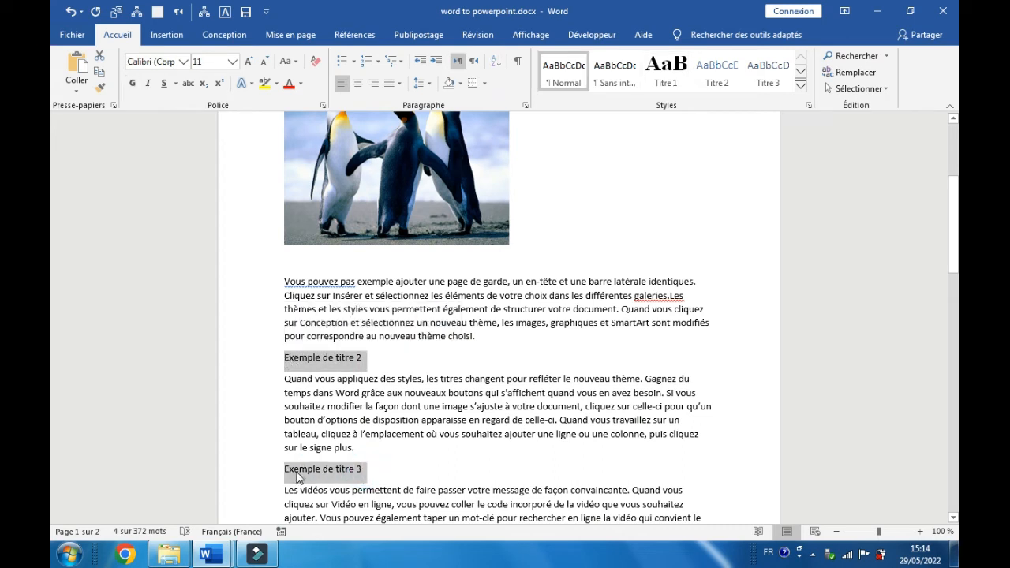
left_click_drag(955, 234, 955, 286)
left_click_drag(372, 413, 302, 417)
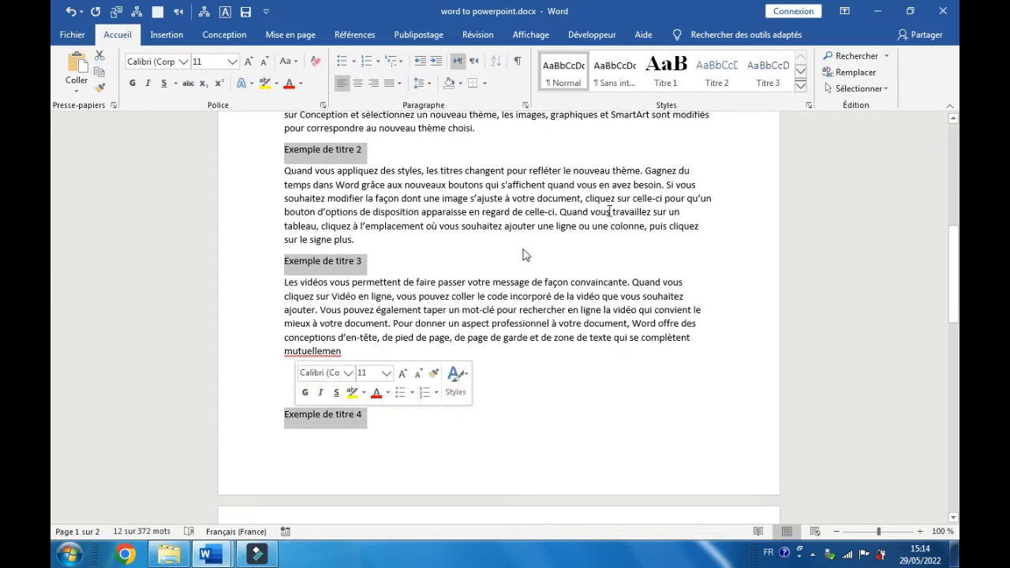
left_click(665, 83)
Apply the Titre 2 style to all content under "Exemple de titre 1", including both paragraphs and the penguin picture.
left_click_drag(955, 336, 954, 331)
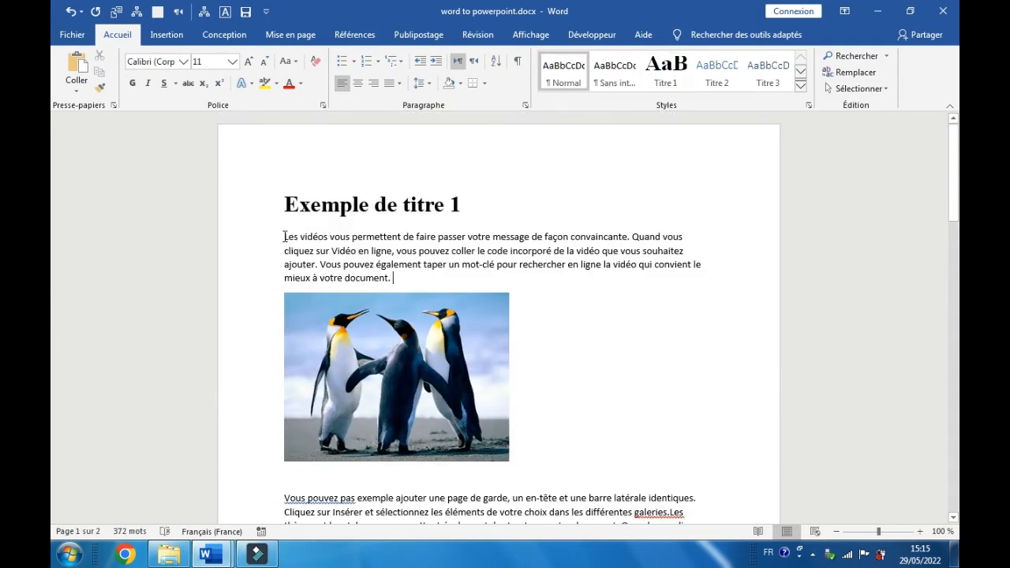
triple_click(285, 237)
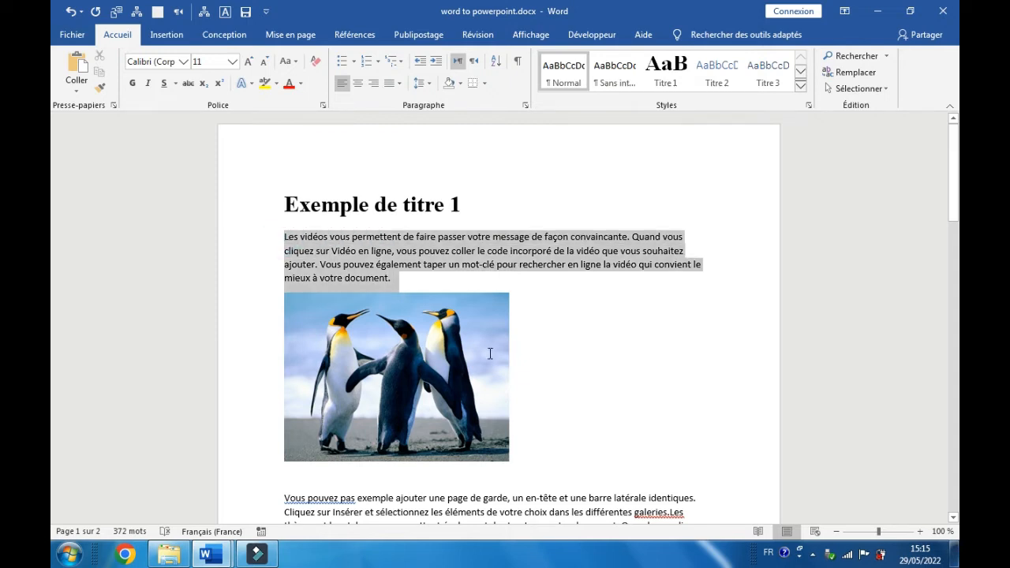
left_click(513, 390, "shift")
left_click_drag(512, 490, 532, 466)
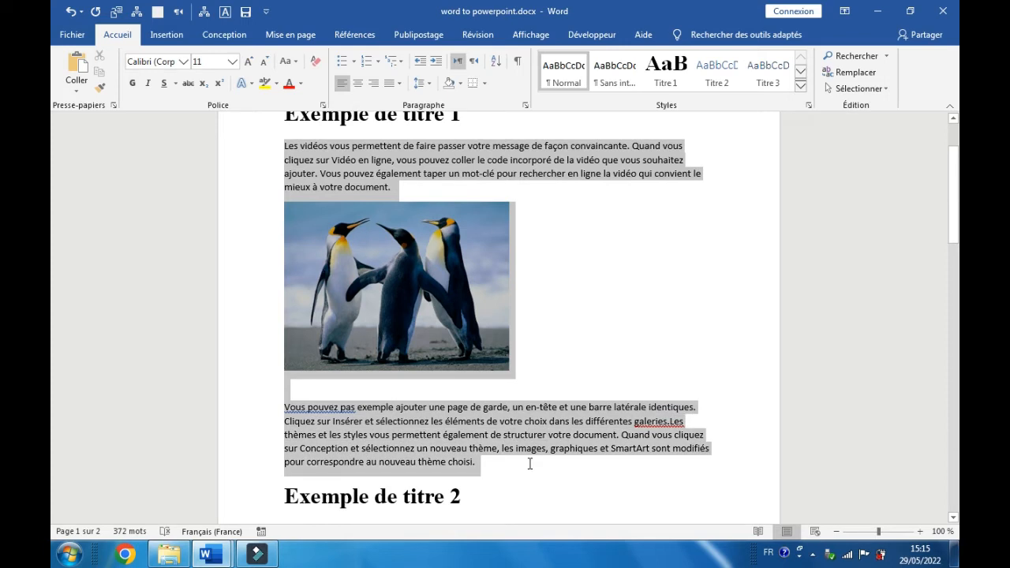
left_click(718, 75)
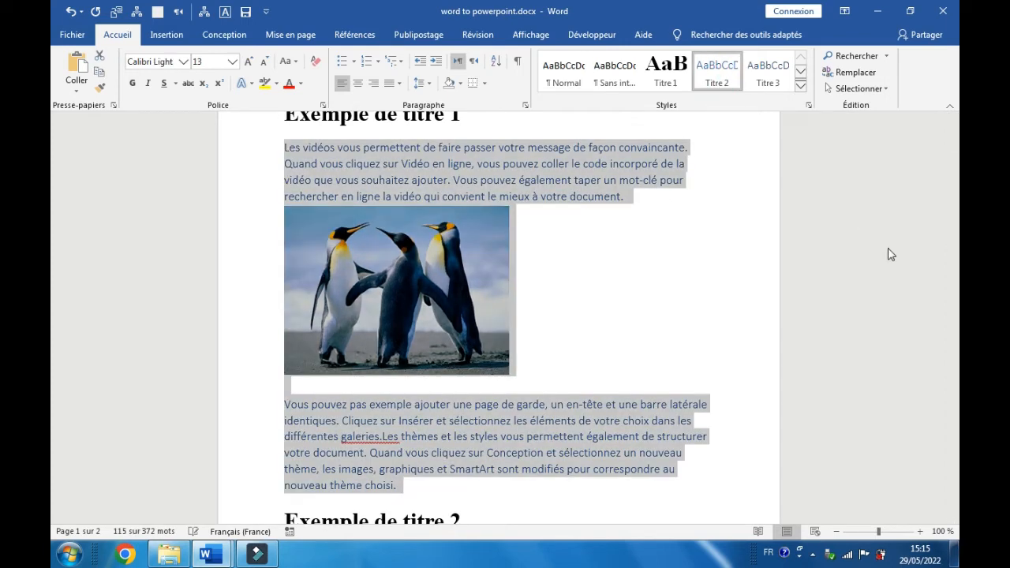
Apply the Titre 2 style to the body paragraphs under "Exemple de titre 2" and "Exemple de titre 3".
left_click_drag(956, 221, 957, 274)
triple_click(514, 341)
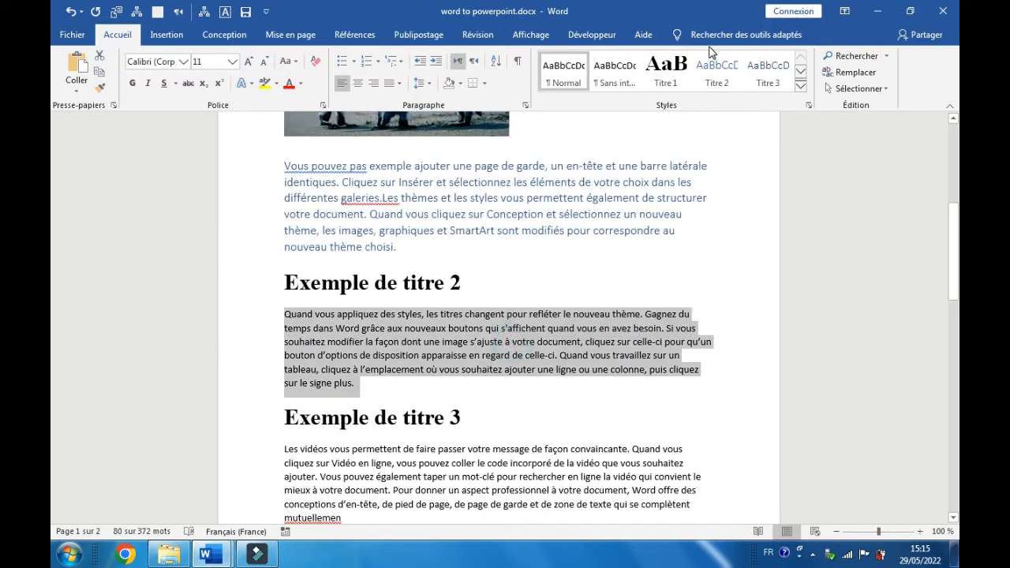
left_click(715, 75)
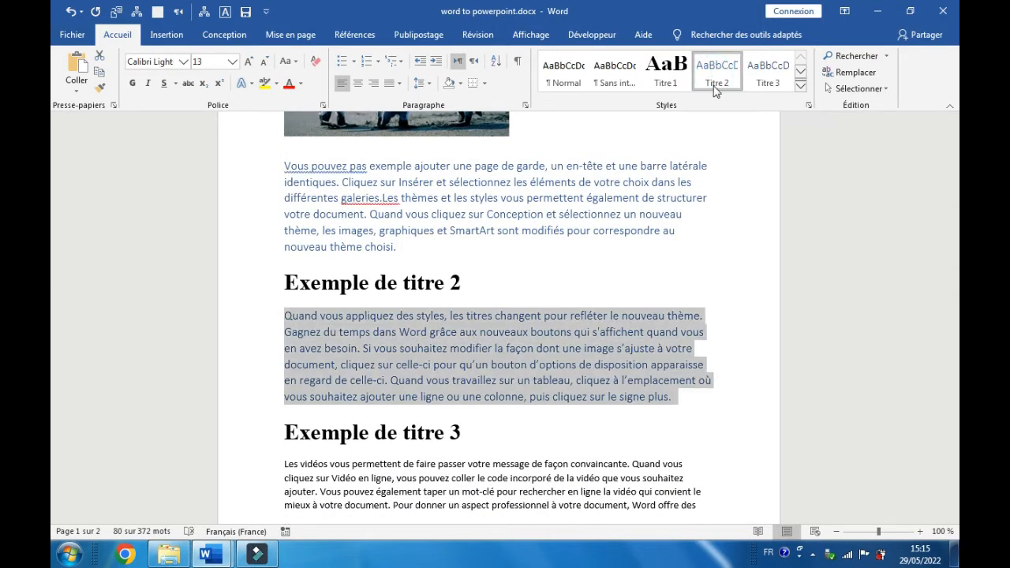
left_click_drag(957, 296, 489, 337)
triple_click(465, 332)
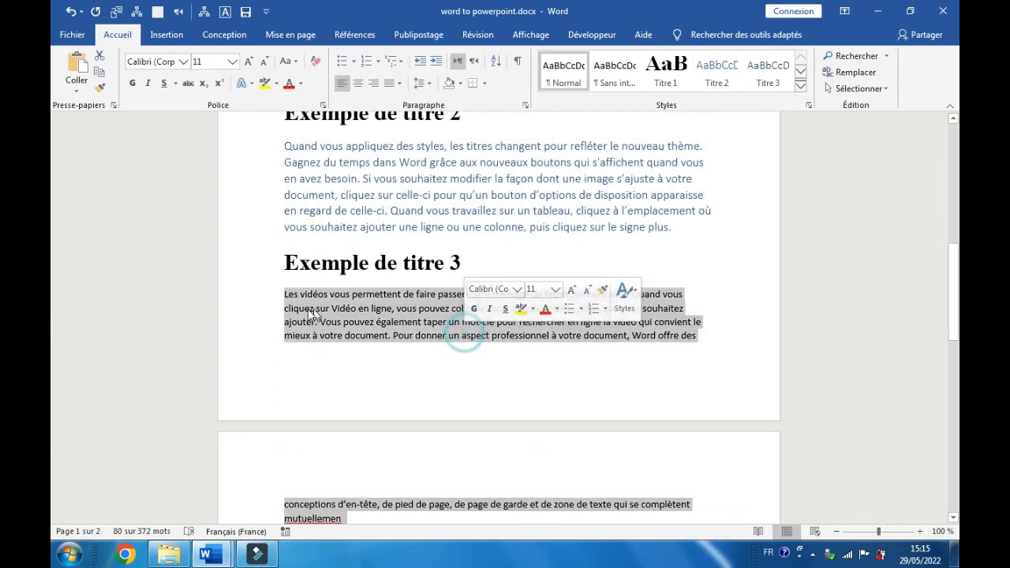
left_click(715, 72)
Apply the Titre 2 style to the body paragraph under "Exemple de titre 4".
left_click_drag(955, 306, 953, 399)
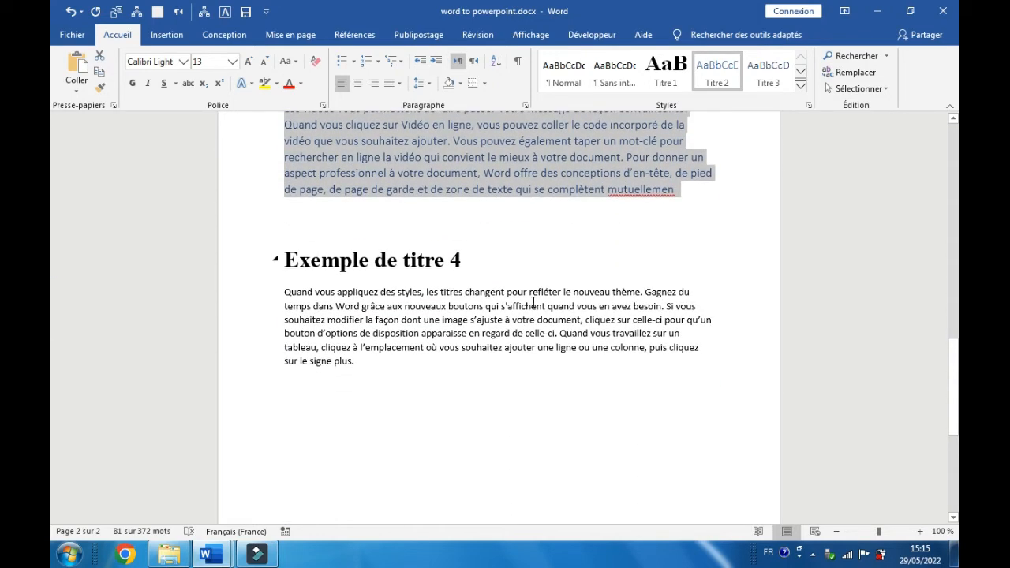
double_click(527, 307)
triple_click(528, 307)
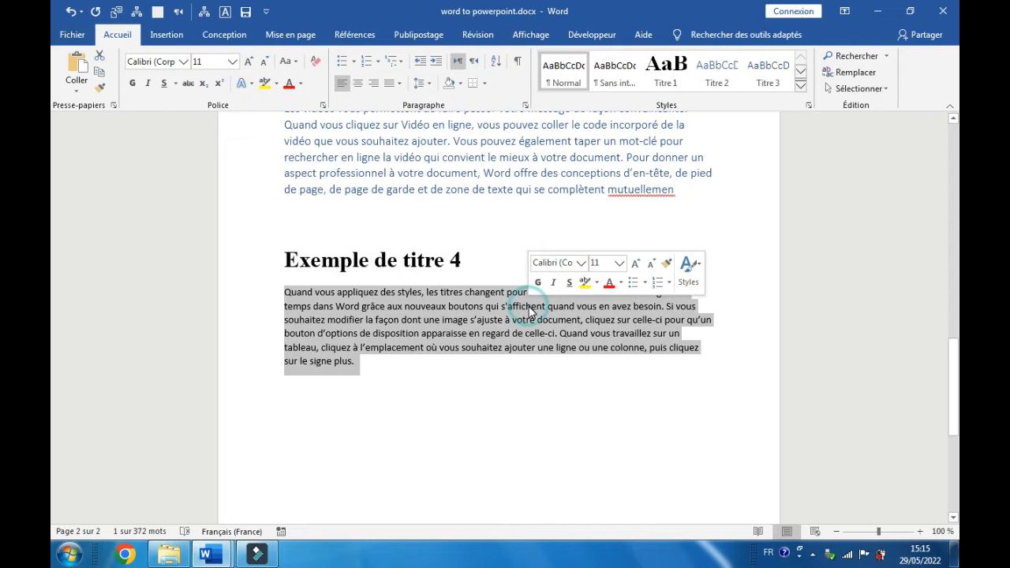
left_click(717, 71)
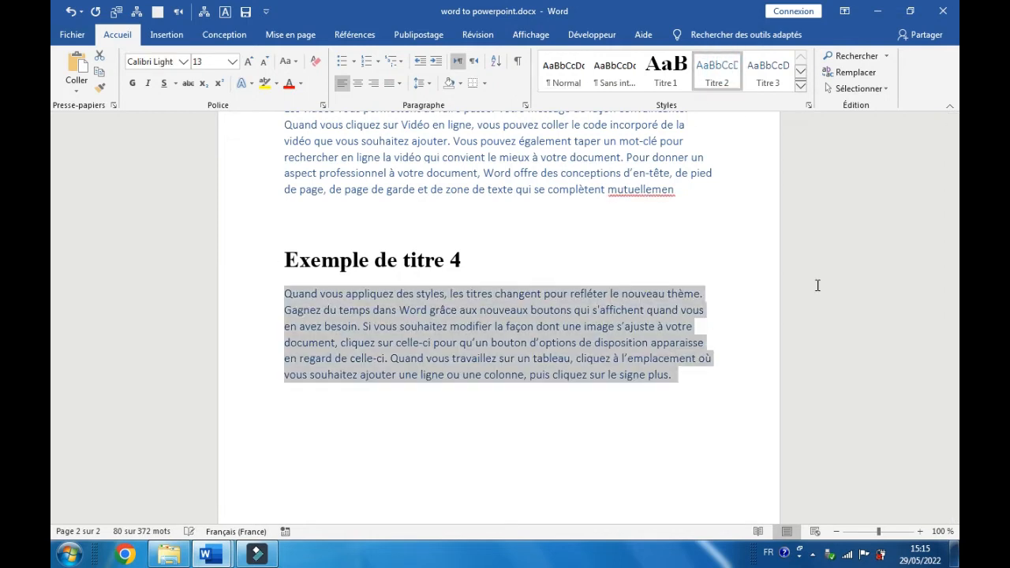
left_click_drag(953, 385, 954, 156)
left_click(614, 275)
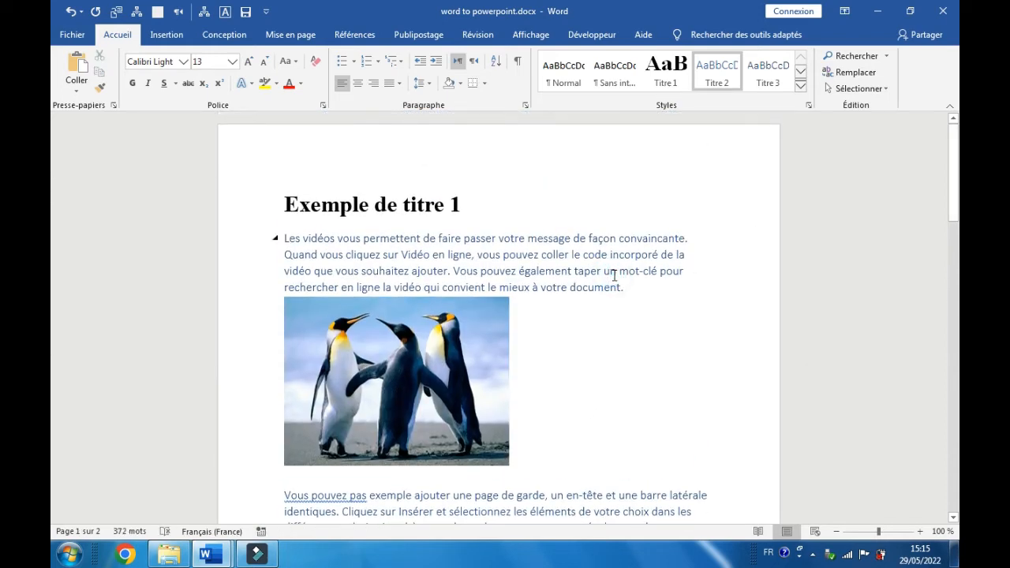
left_click(632, 322)
left_click(579, 251)
left_click_drag(287, 204, 382, 253)
left_click(491, 266)
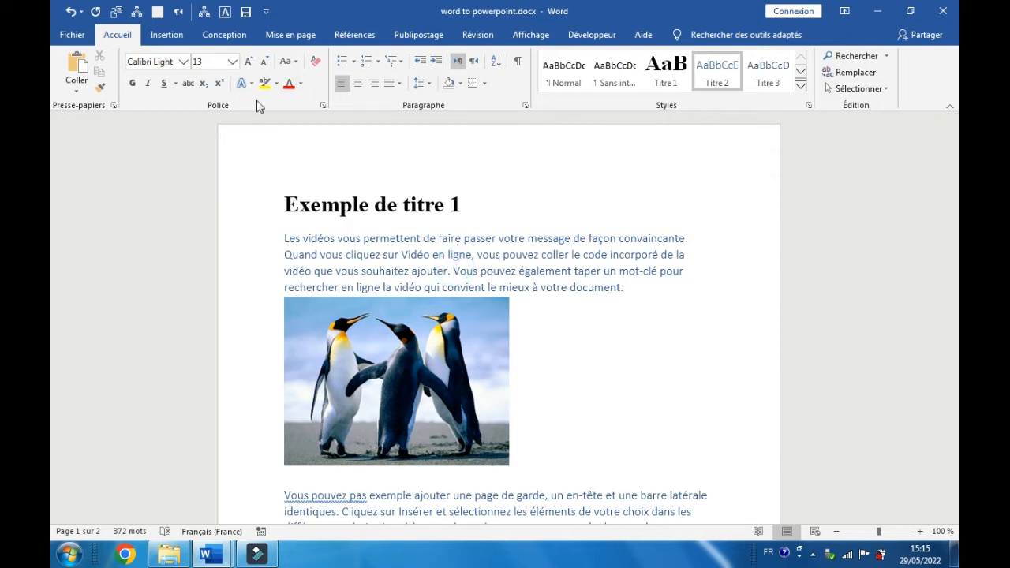
Save the formatted document under its existing name.
left_click(246, 13)
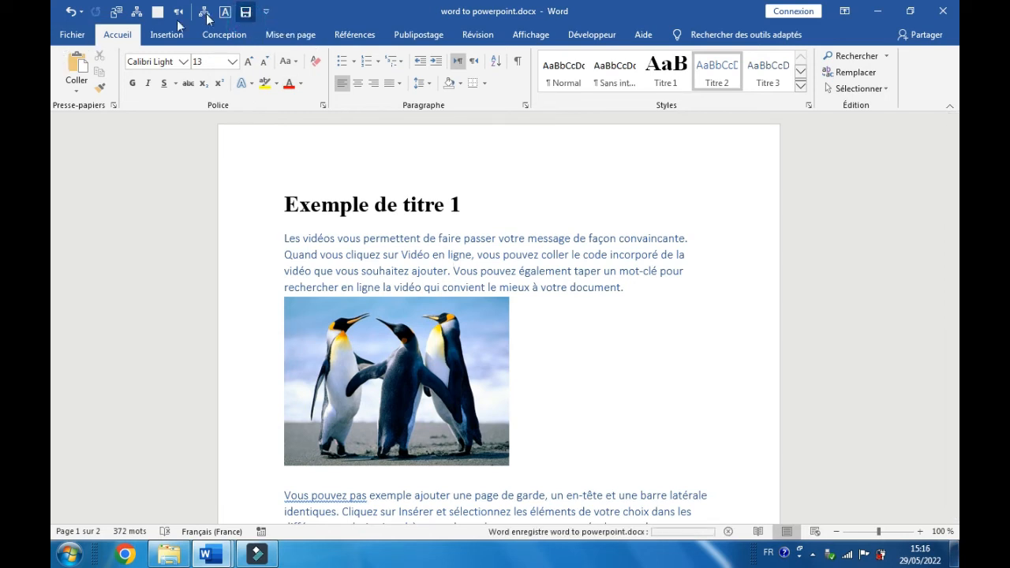
left_click(71, 36)
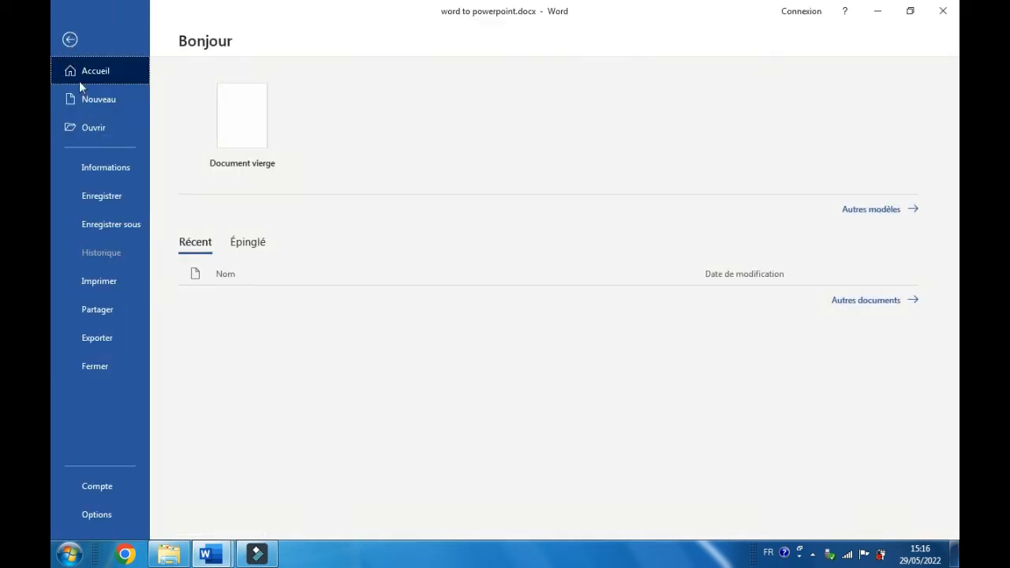
left_click(112, 195)
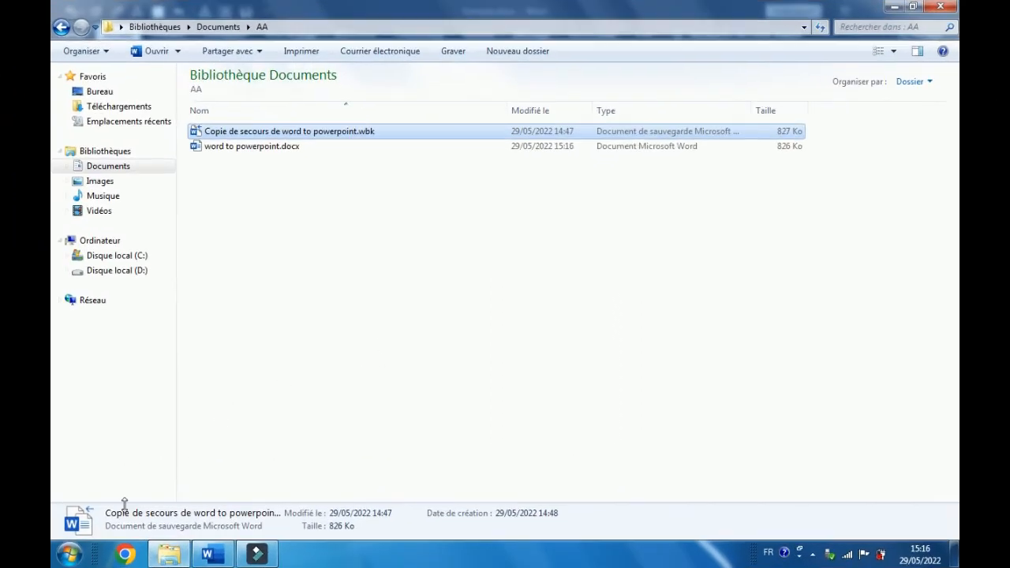
Launch PowerPoint and create a new blank presentation.
left_click(70, 554)
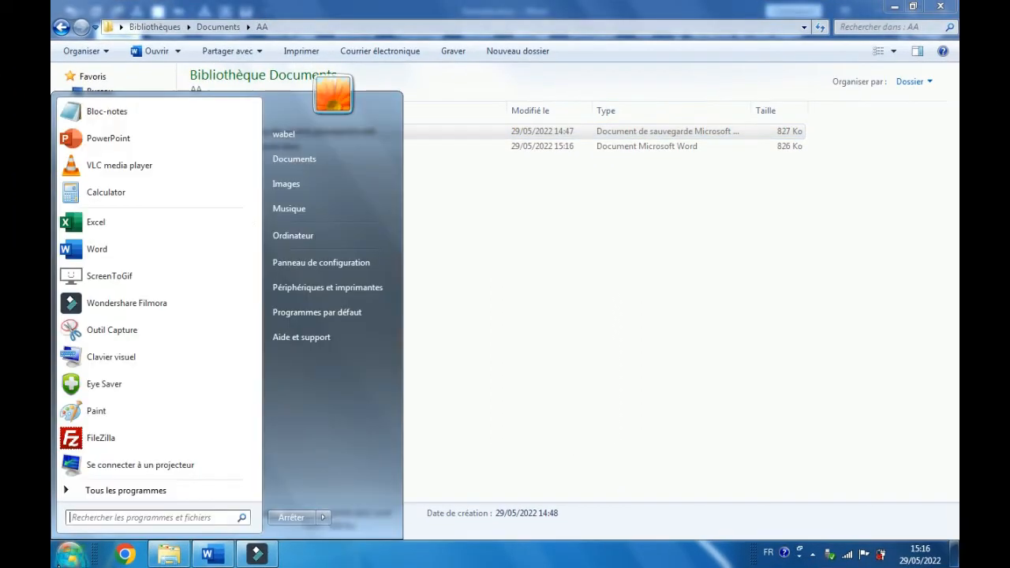
mouse_move(146, 147)
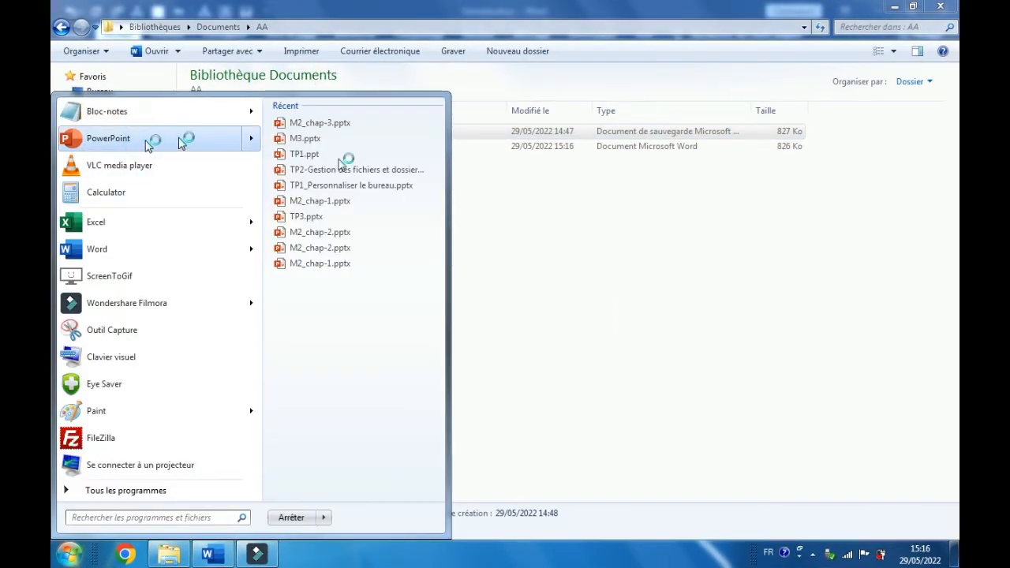
left_click(339, 162)
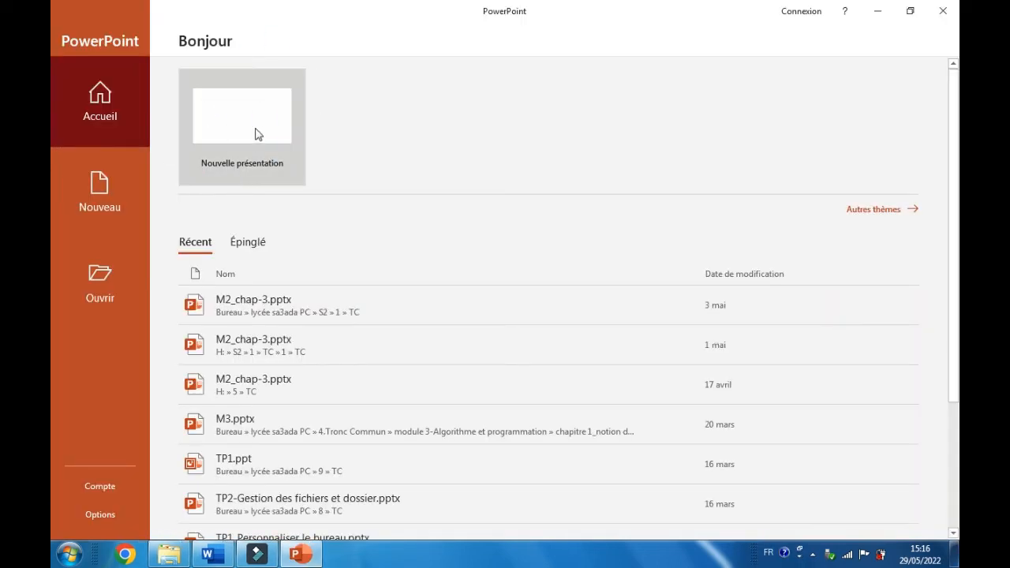
left_click(267, 133)
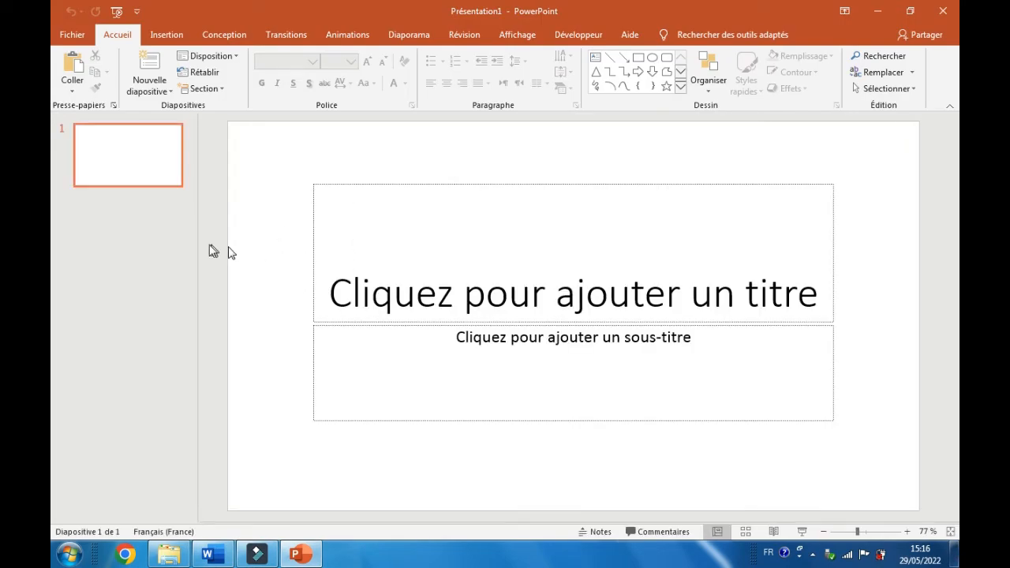
Start creating slides from an outline and select word to powerpoint.docx as the source file.
left_click(160, 89)
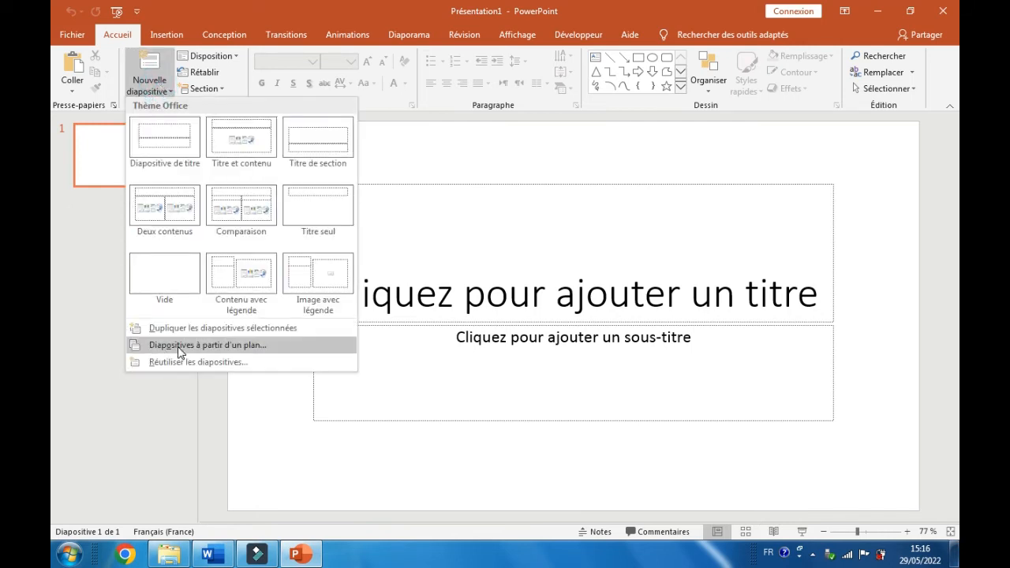
left_click(234, 348)
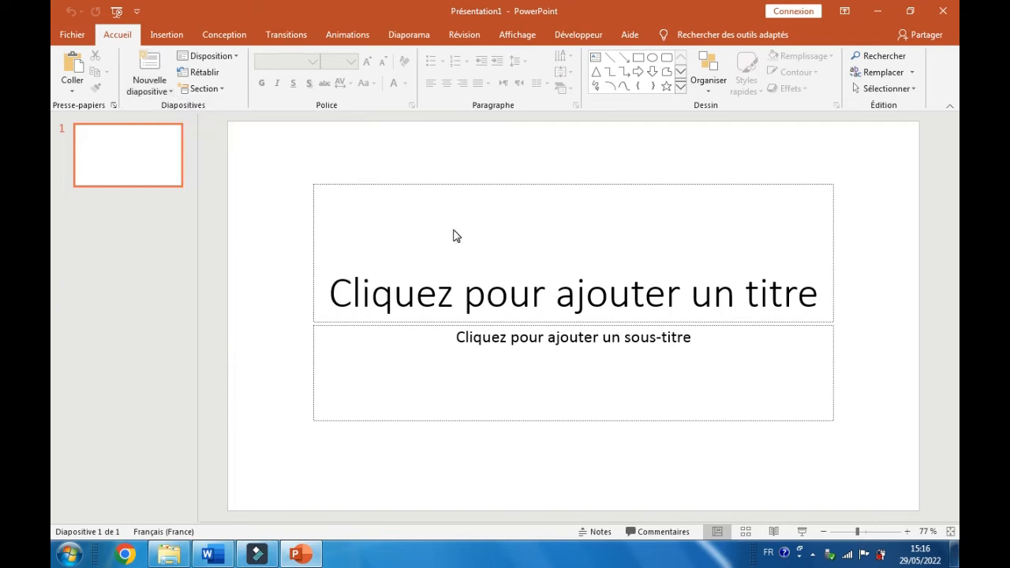
left_click_drag(462, 68, 437, 116)
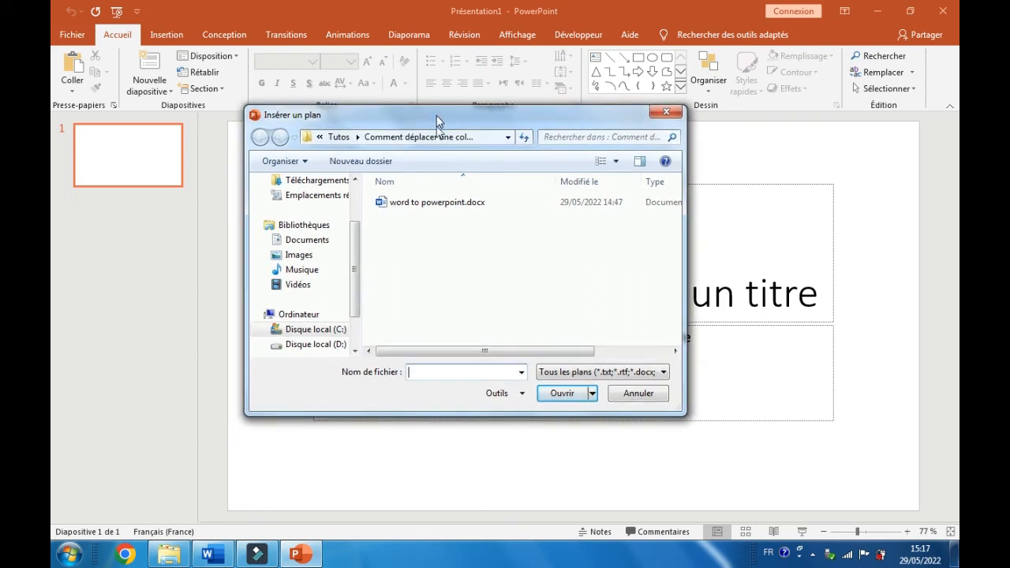
left_click(425, 205)
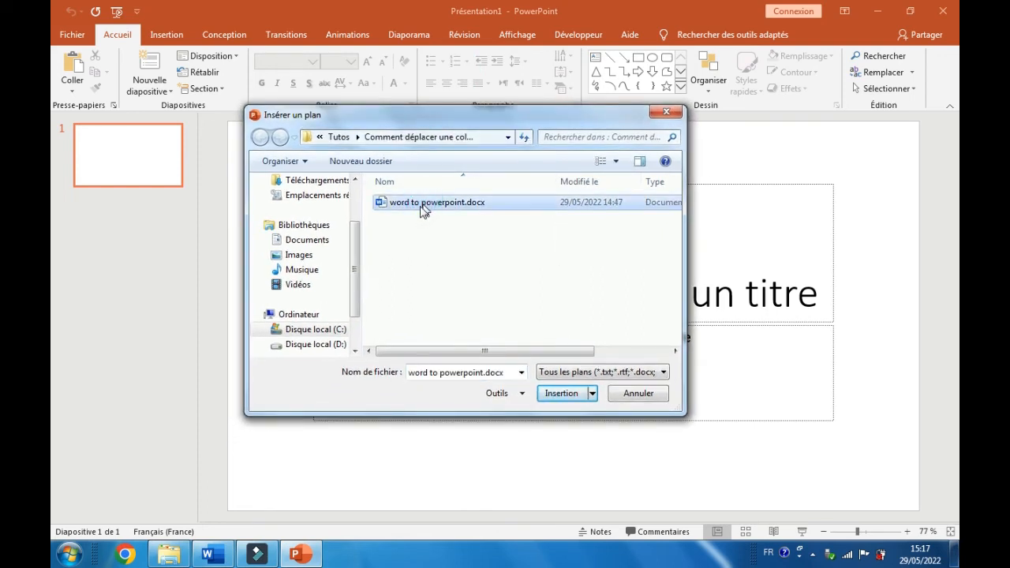